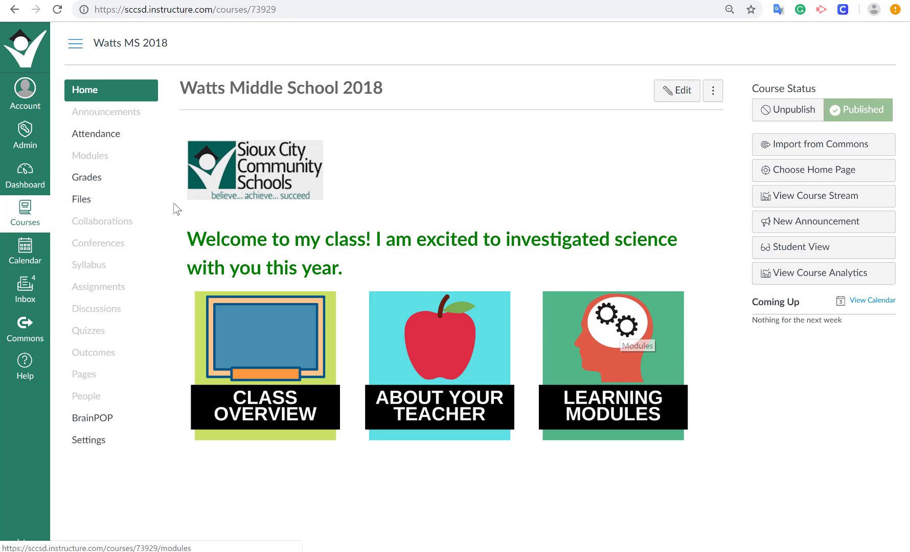
Create a new module named "Cell Parts Module" in the course's modules area.
{"action": "left_click", "coordinate": [96, 157]}
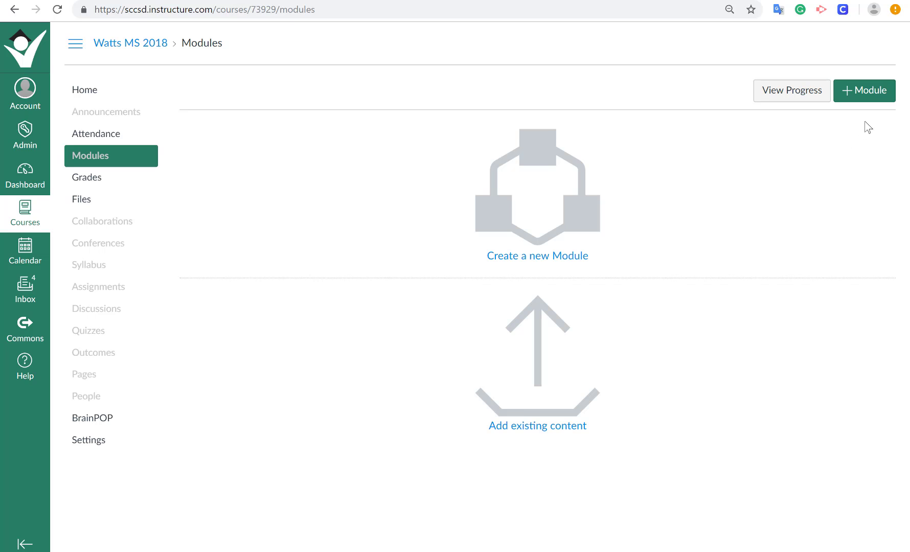
{"action": "left_click", "coordinate": [867, 92]}
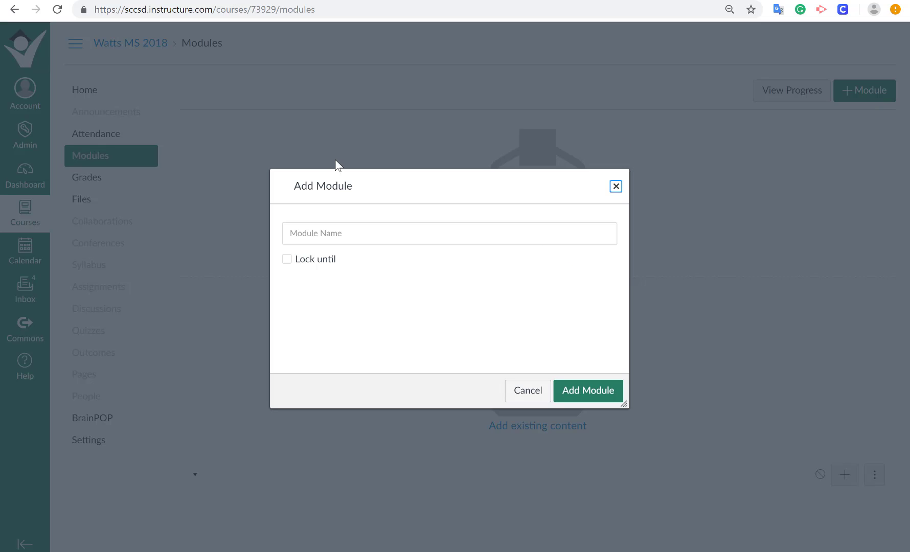
{"action": "left_click", "coordinate": [377, 233]}
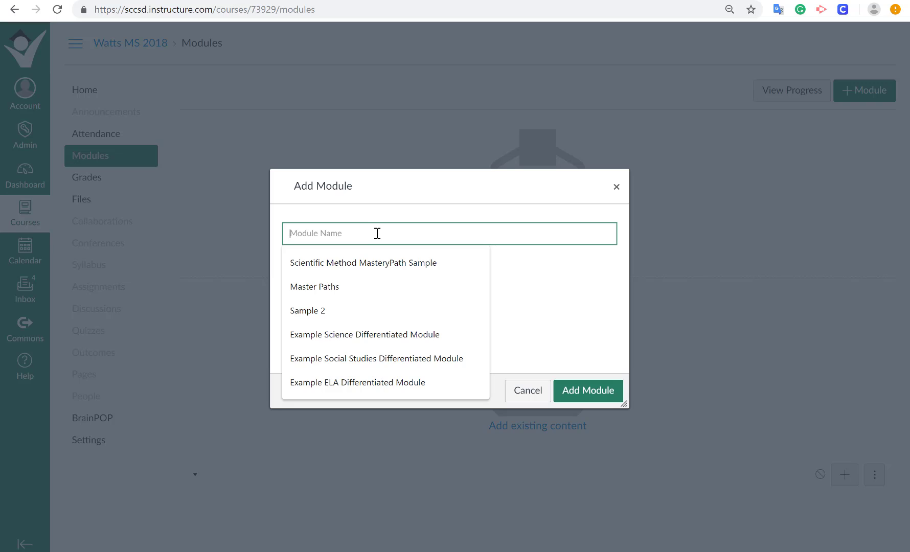
{"action": "type", "text": "Cell Parts Module"}
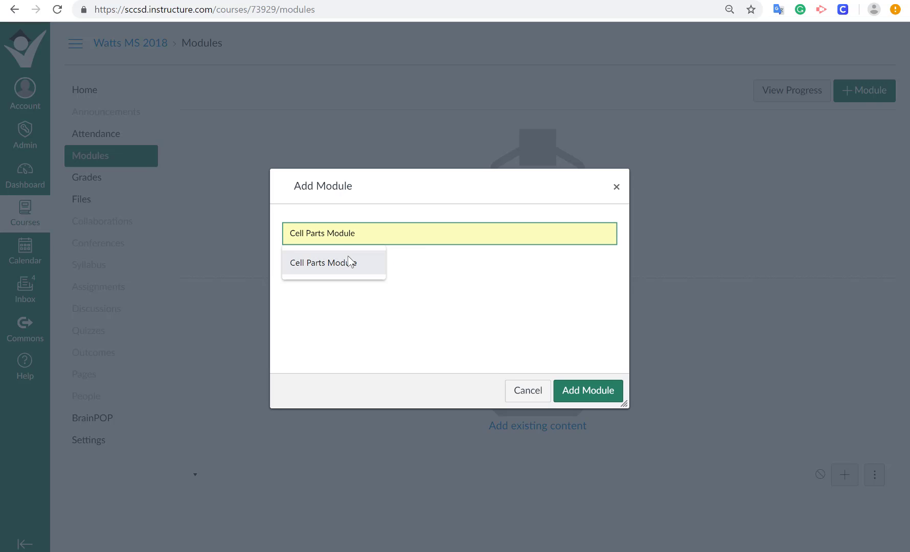
{"action": "left_click", "coordinate": [348, 260]}
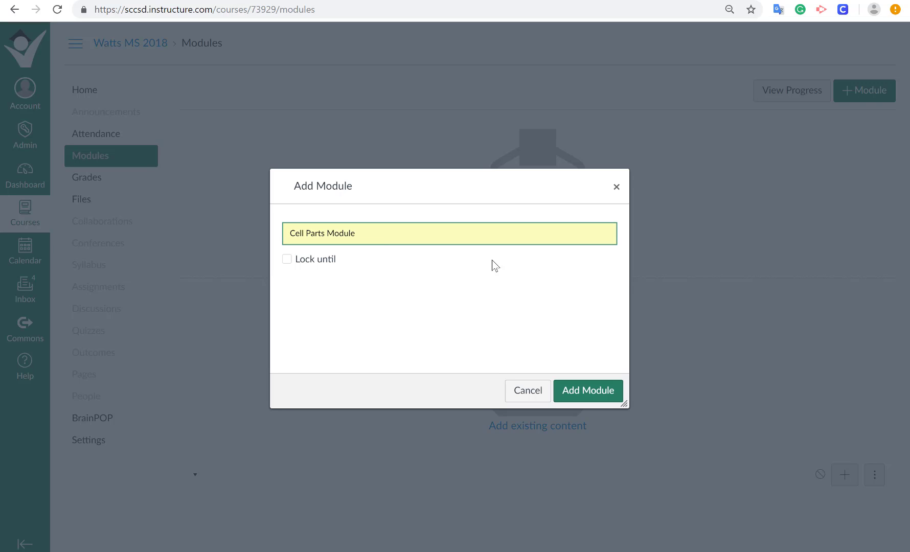
{"action": "left_click", "coordinate": [591, 398]}
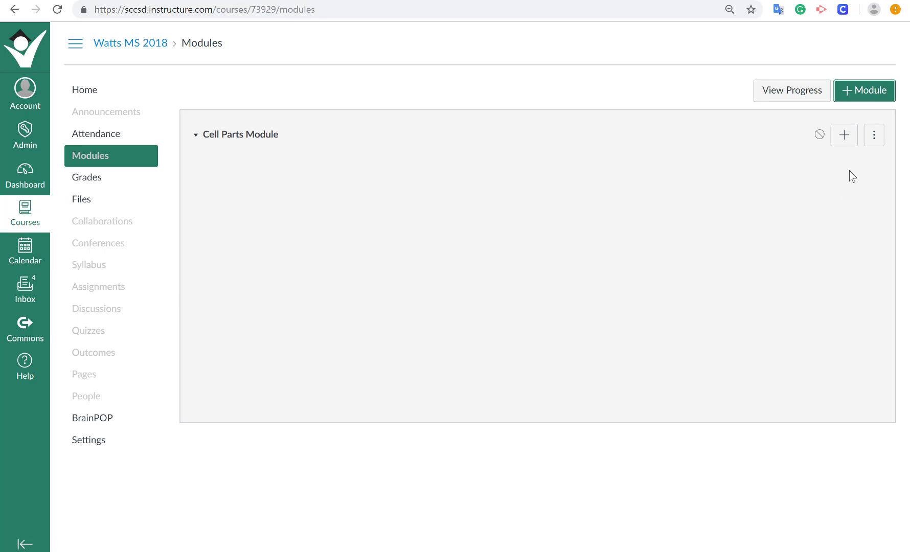
Add the existing assignment "Cell Parts Worksheet (Better)" to the Cell Parts Module.
{"action": "left_click", "coordinate": [844, 135]}
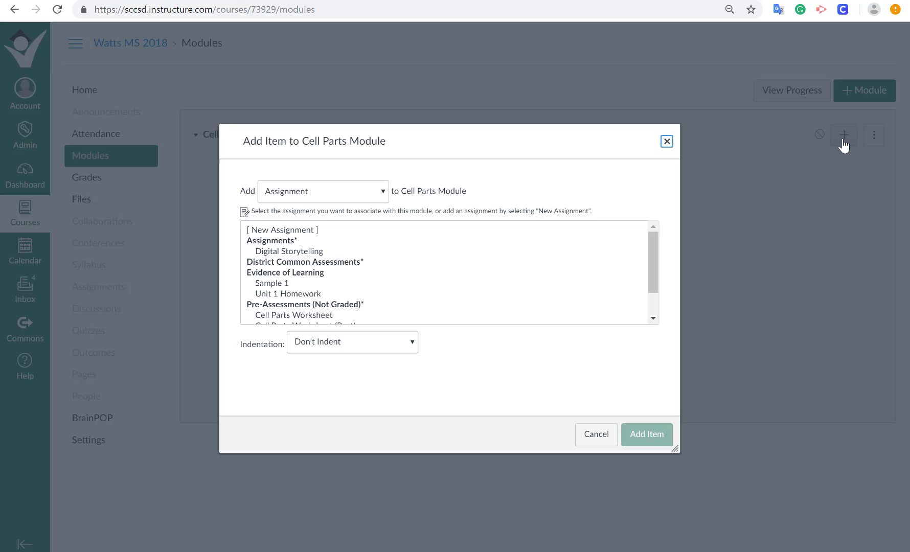
{"action": "left_click", "coordinate": [384, 193]}
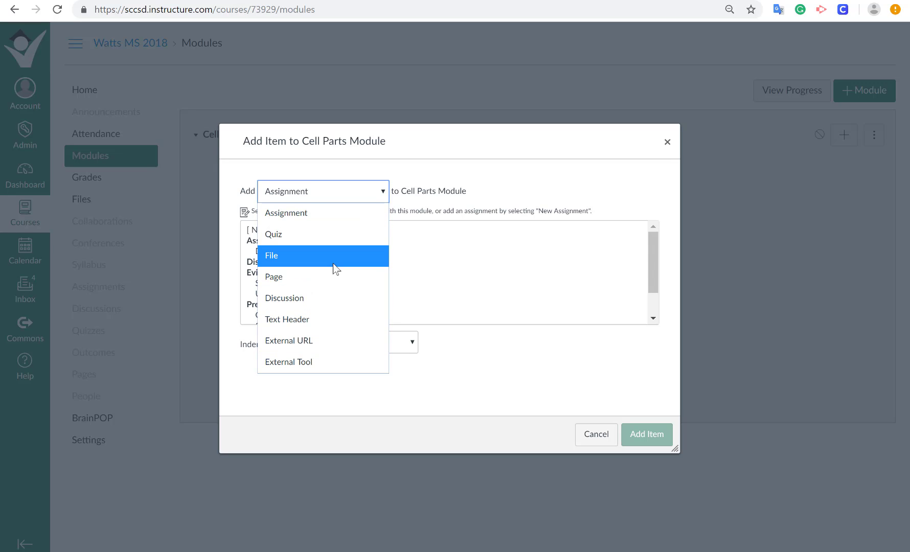
{"action": "left_click", "coordinate": [316, 217]}
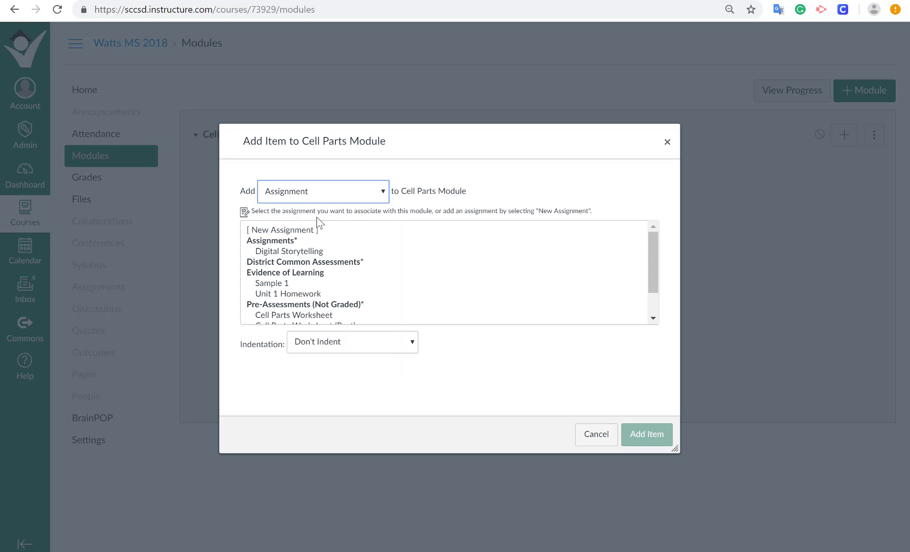
{"action": "scroll", "coordinate": [430, 249], "scroll_direction": "down", "scroll_amount": 2}
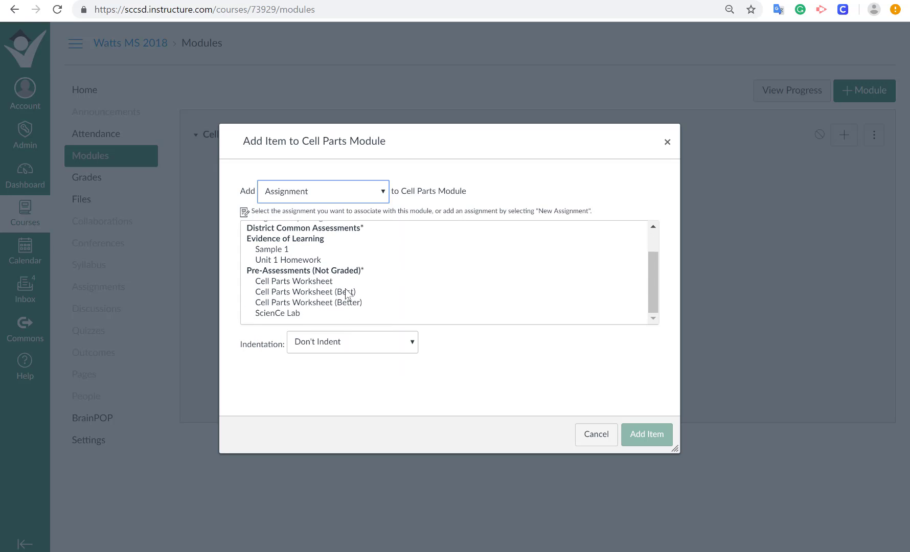
{"action": "left_click", "coordinate": [310, 302]}
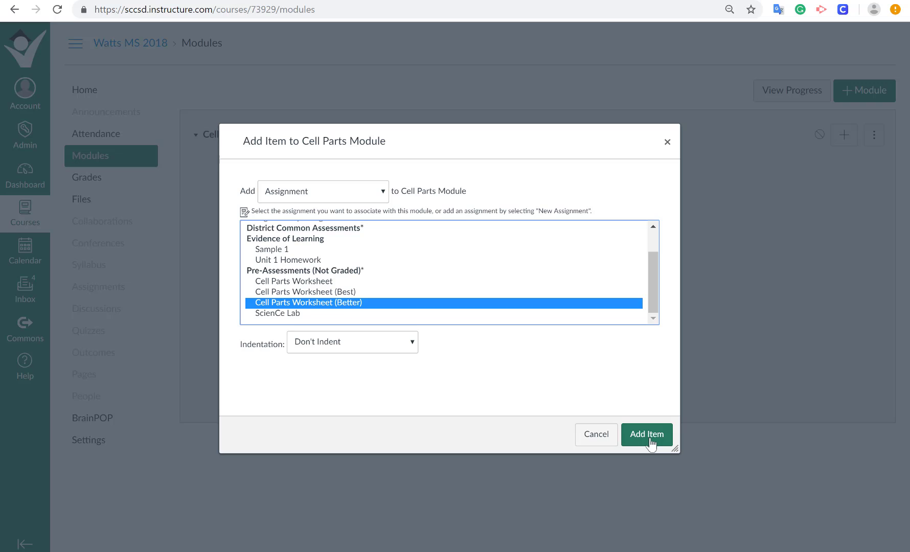
{"action": "left_click", "coordinate": [647, 434]}
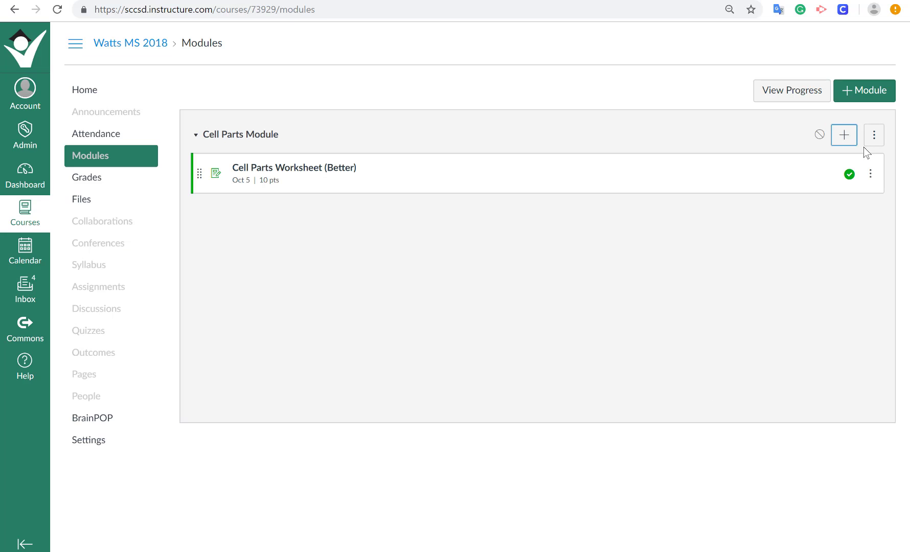
Add the course file "(Leopards)Reading essentials c.2-2 The Cell.pdf" to the Cell Parts Module.
{"action": "left_click", "coordinate": [842, 143]}
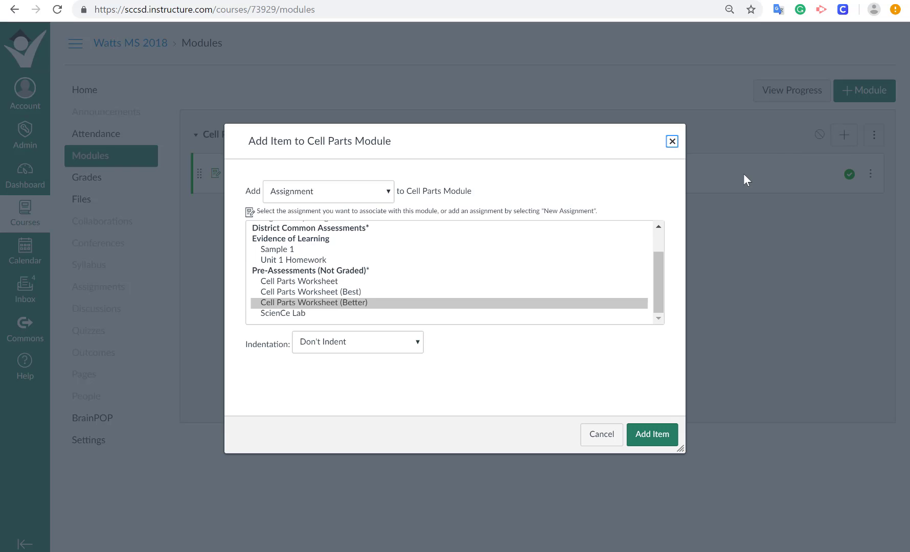
{"action": "left_click", "coordinate": [391, 196]}
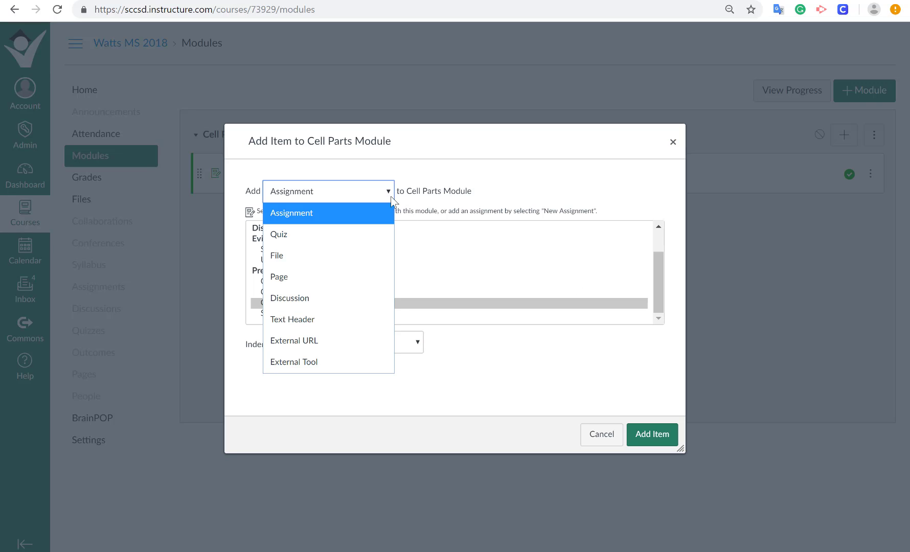
{"action": "left_click", "coordinate": [346, 266]}
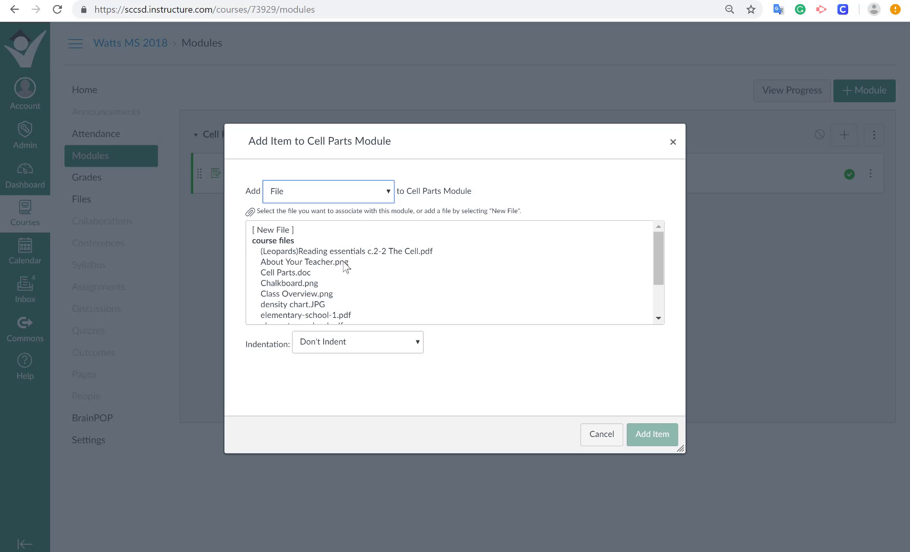
{"action": "left_click", "coordinate": [401, 253]}
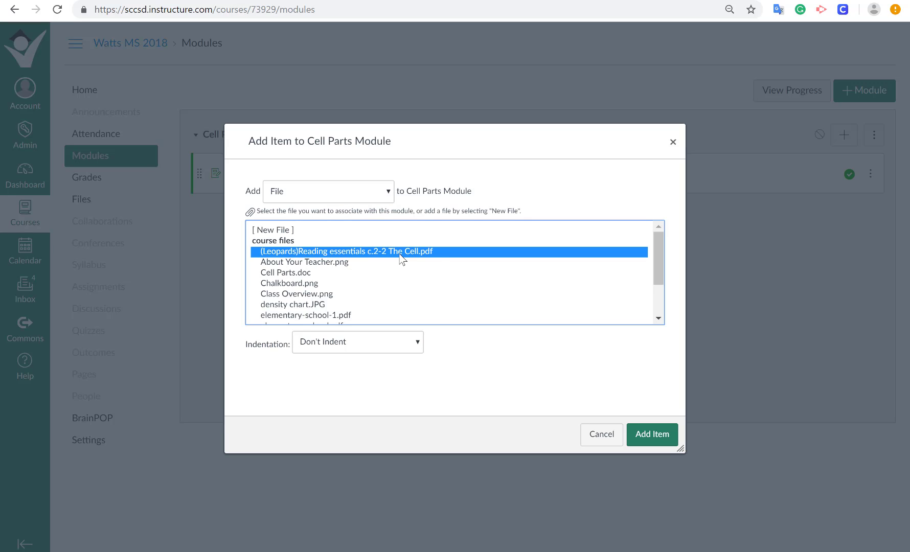
{"action": "left_click", "coordinate": [660, 440]}
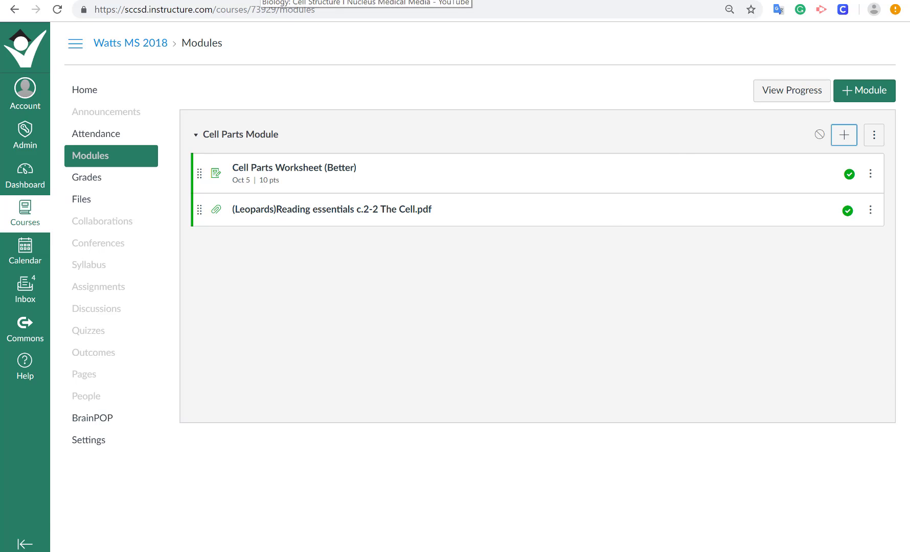
Copy the web address of the Biology: Cell Structure video on YouTube and return to the Canvas modules page.
{"action": "left_click", "coordinate": [261, 1]}
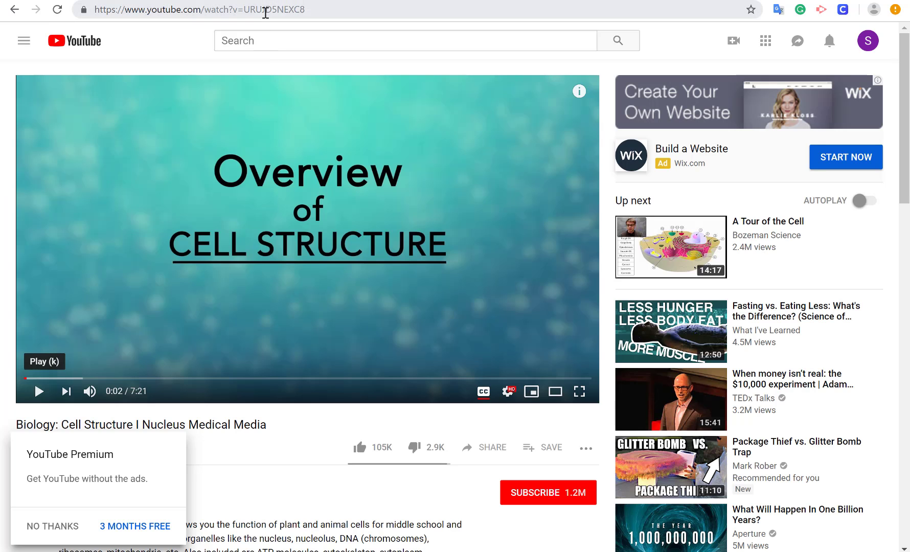
{"action": "left_click", "coordinate": [264, 10]}
{"action": "right_click", "coordinate": [264, 11]}
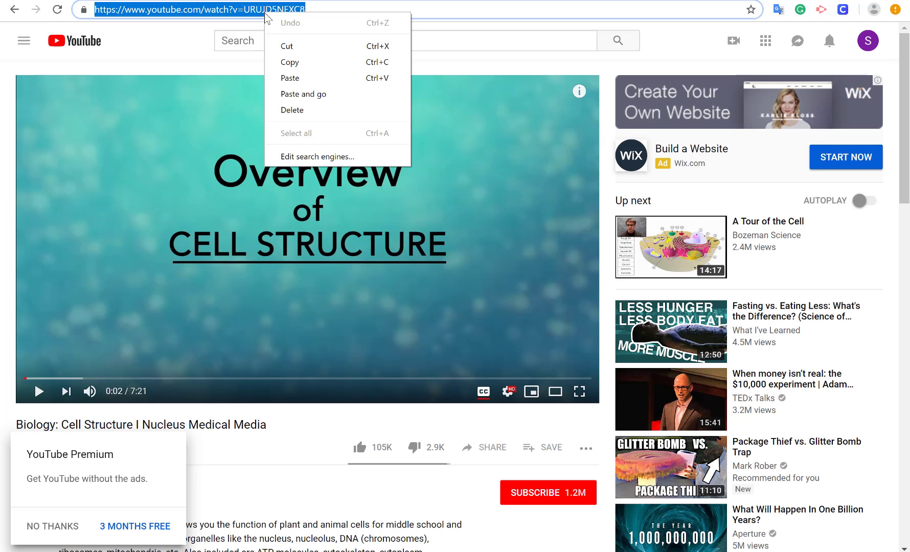
{"action": "left_click", "coordinate": [297, 64]}
{"action": "left_click", "coordinate": [230, 0]}
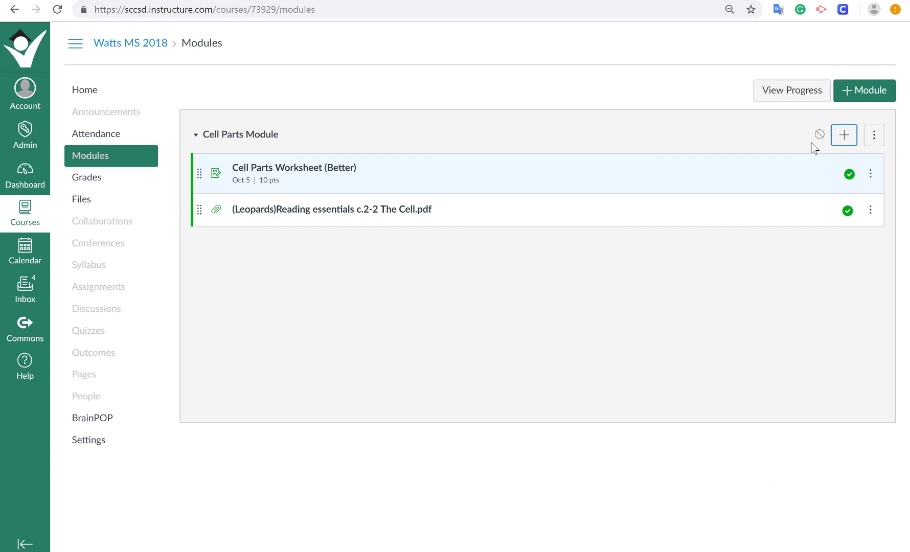
Add an external URL item to the Cell Parts Module using the copied video address and the page name "Cell Structure Video".
{"action": "left_click", "coordinate": [844, 135]}
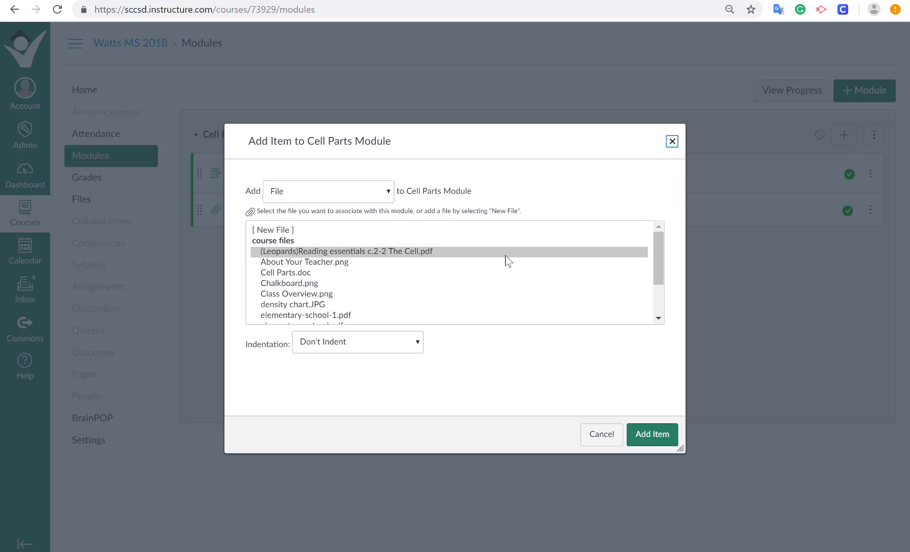
{"action": "left_click", "coordinate": [389, 196]}
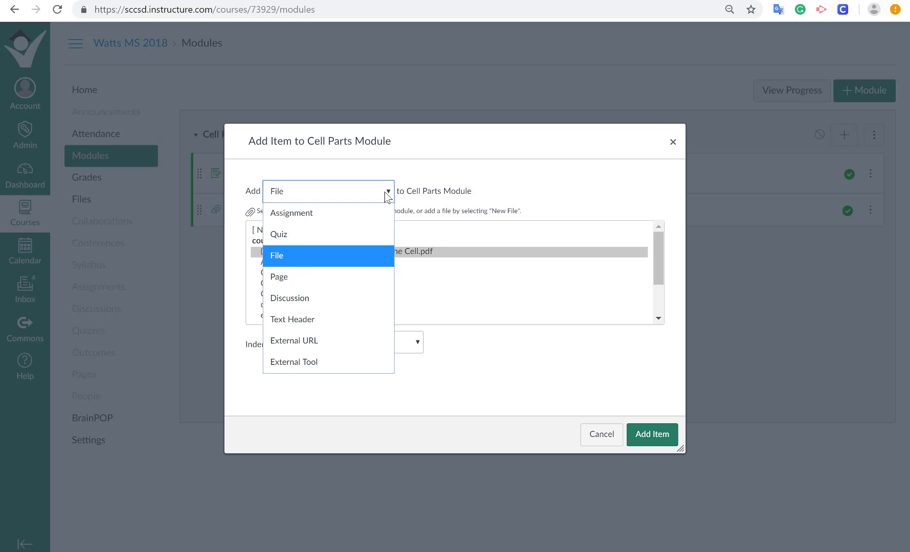
{"action": "left_click", "coordinate": [338, 341]}
{"action": "left_click", "coordinate": [357, 233]}
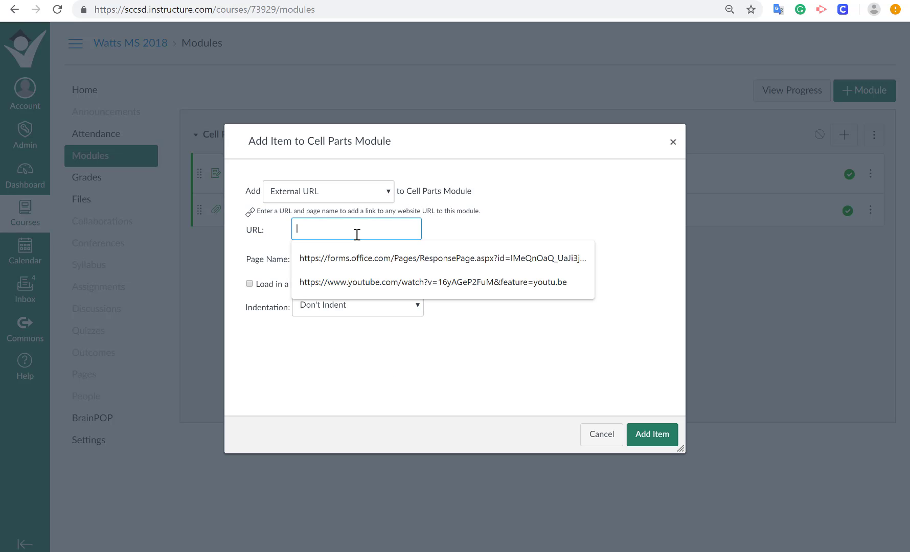
{"action": "key", "text": "ctrl+v"}
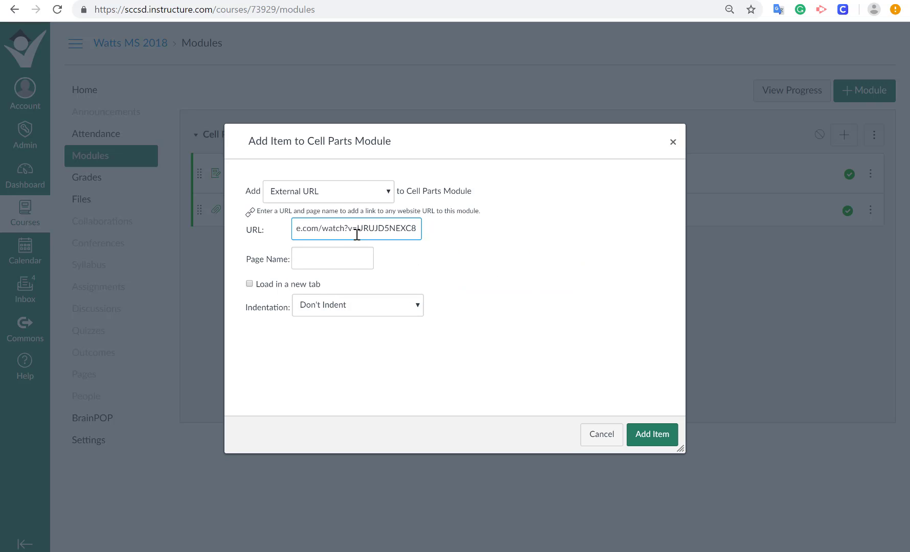
{"action": "left_click", "coordinate": [348, 257]}
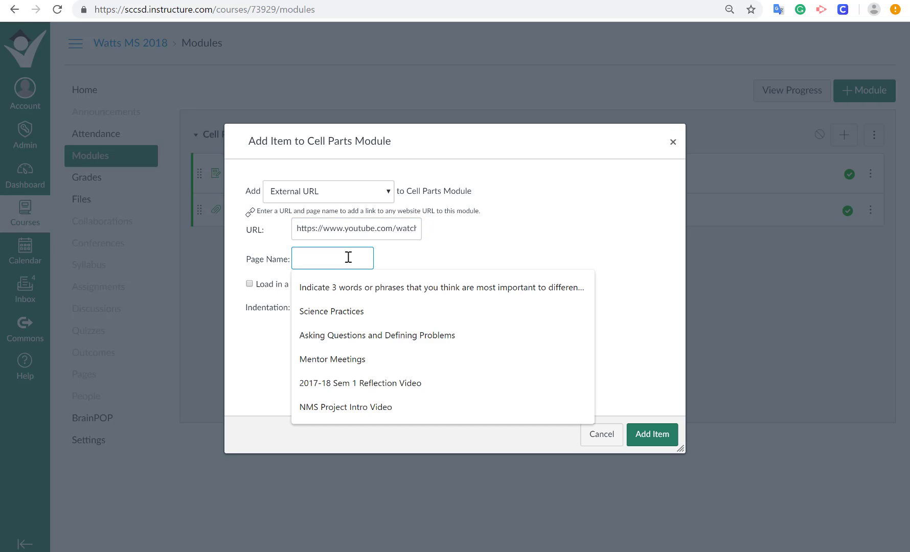
{"action": "type", "text": "Ce"}
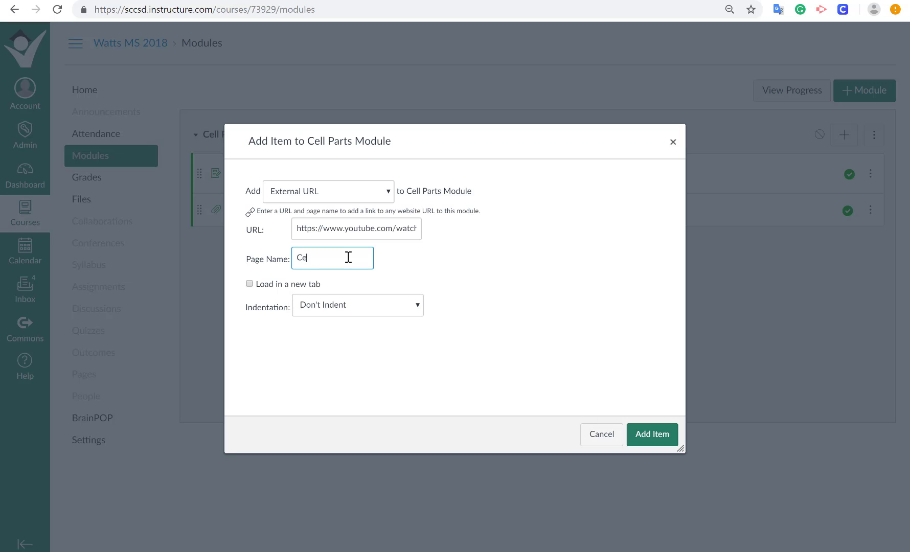
{"action": "type", "text": "ll Structure Video"}
{"action": "left_click", "coordinate": [665, 444]}
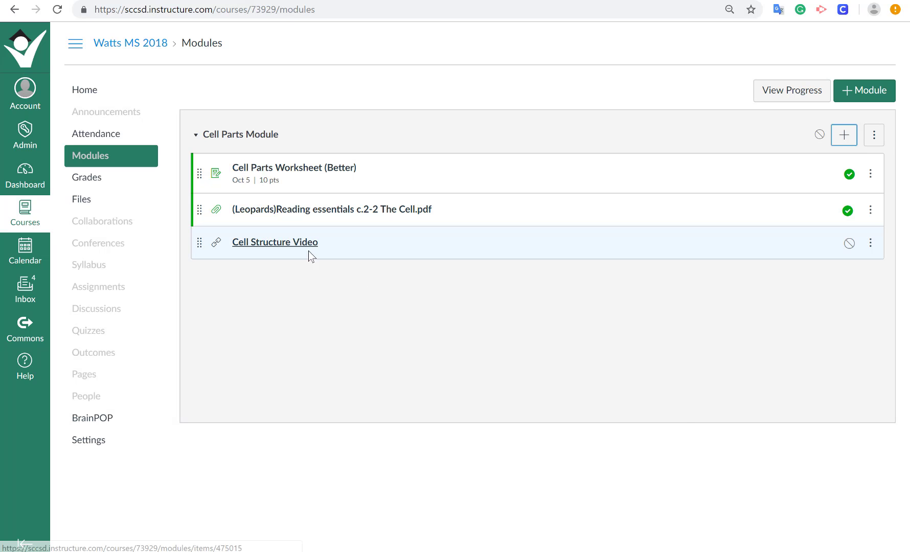
Publish the Cell Structure Video and reorder the module items to video first, reading PDF second, and worksheet last.
{"action": "left_click", "coordinate": [849, 245]}
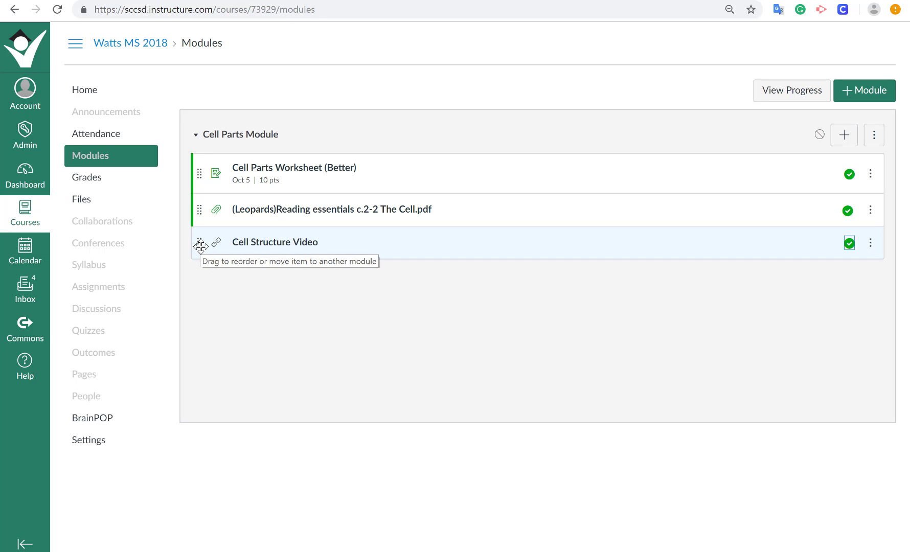
{"action": "left_click_drag", "start_coordinate": [201, 247], "coordinate": [201, 204]}
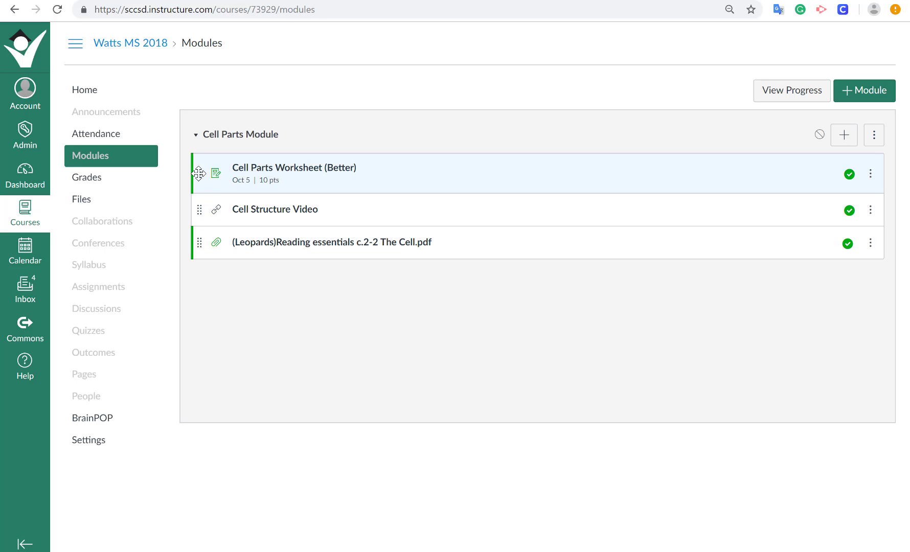
{"action": "left_click_drag", "start_coordinate": [199, 173], "coordinate": [200, 251]}
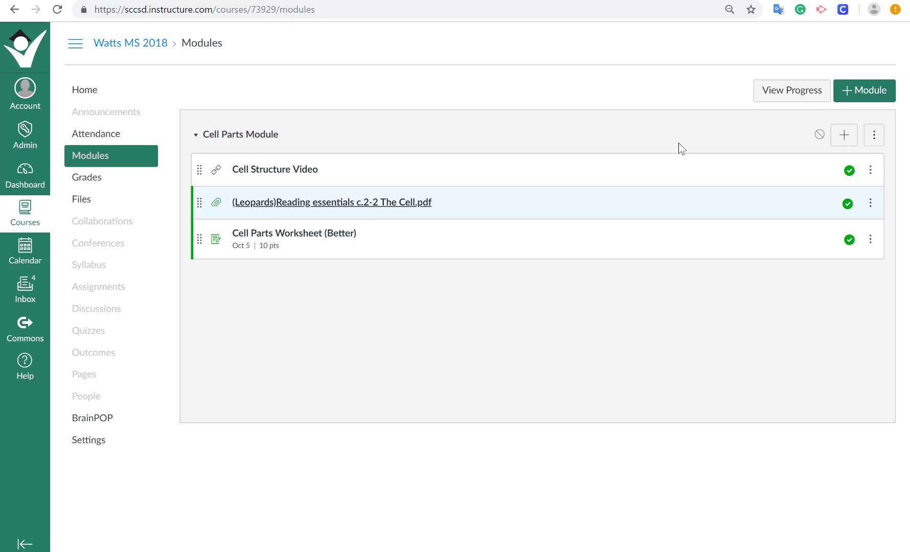
Add a text header reading "I can identify and describe the parts of a cell." and move it above all other Cell Parts Module items.
{"action": "left_click", "coordinate": [844, 135]}
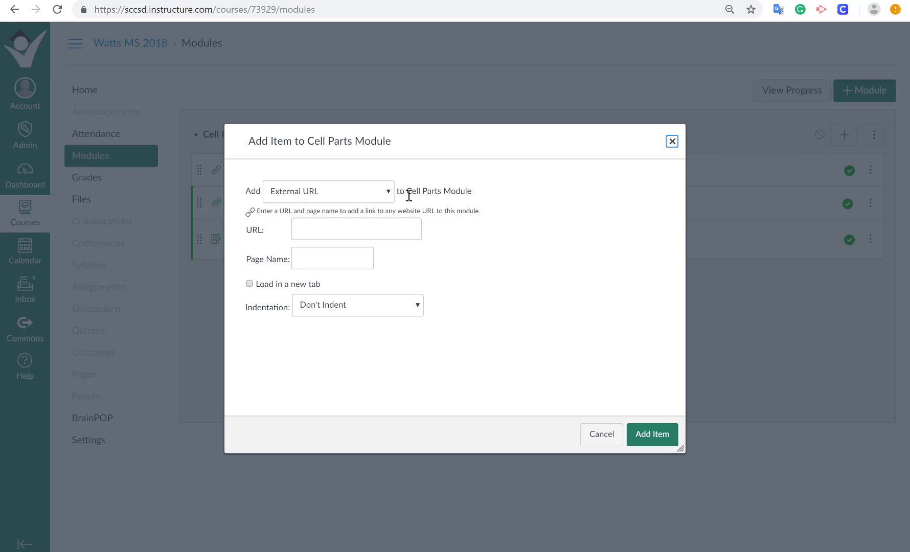
{"action": "left_click", "coordinate": [390, 197]}
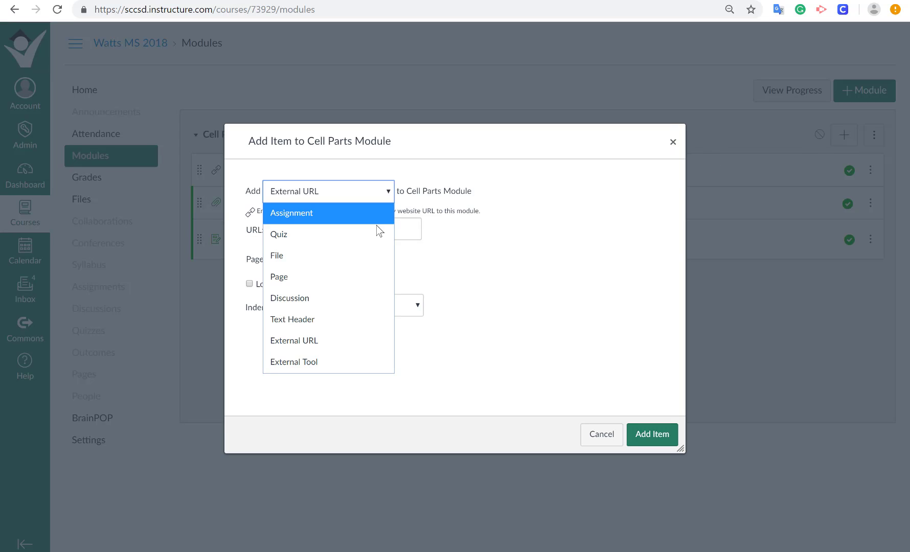
{"action": "left_click", "coordinate": [365, 319]}
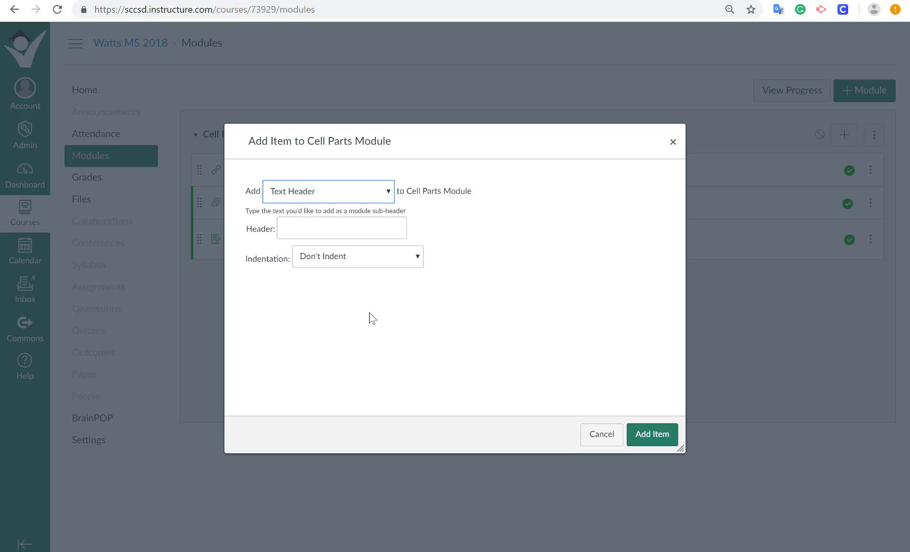
{"action": "left_click", "coordinate": [393, 230]}
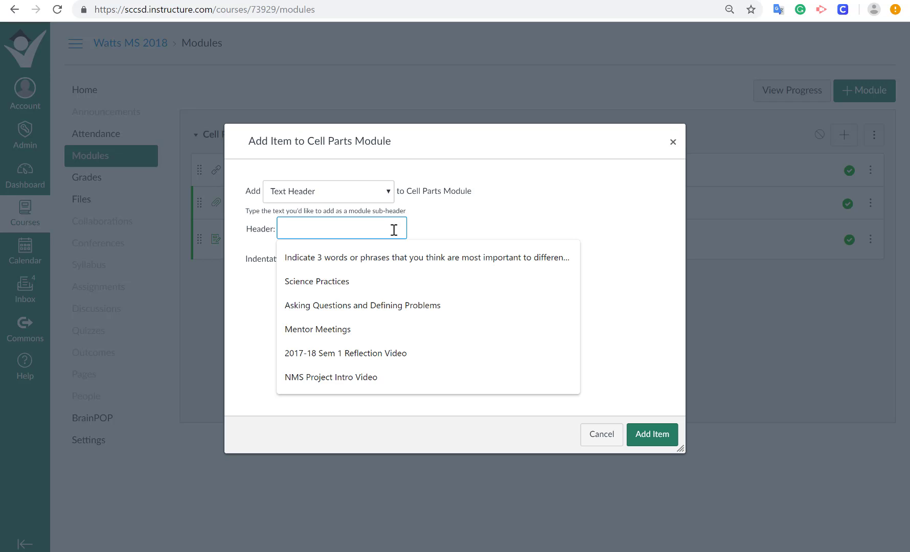
{"action": "type", "text": "I can "}
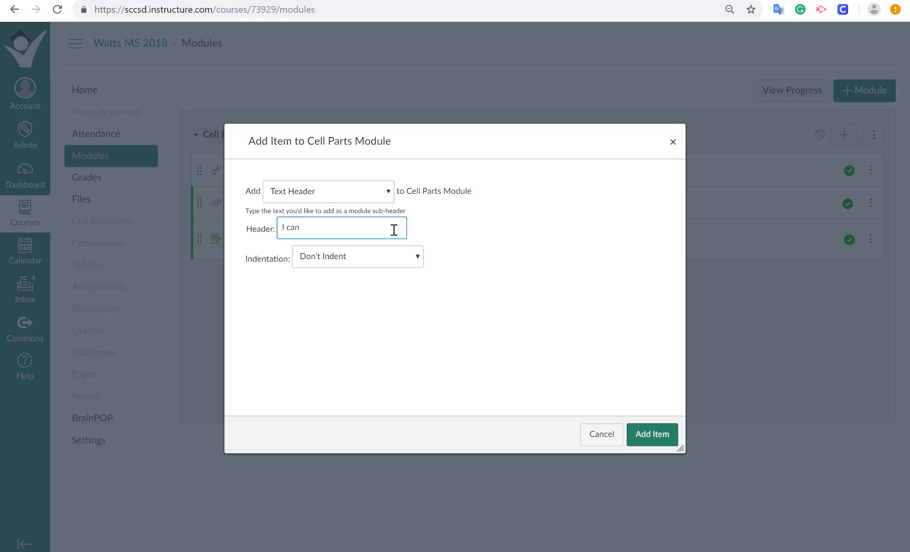
{"action": "type", "text": "ident"}
{"action": "type", "text": "ify and desc"}
{"action": "type", "text": "ribe the part"}
{"action": "type", "text": "s of a cell."}
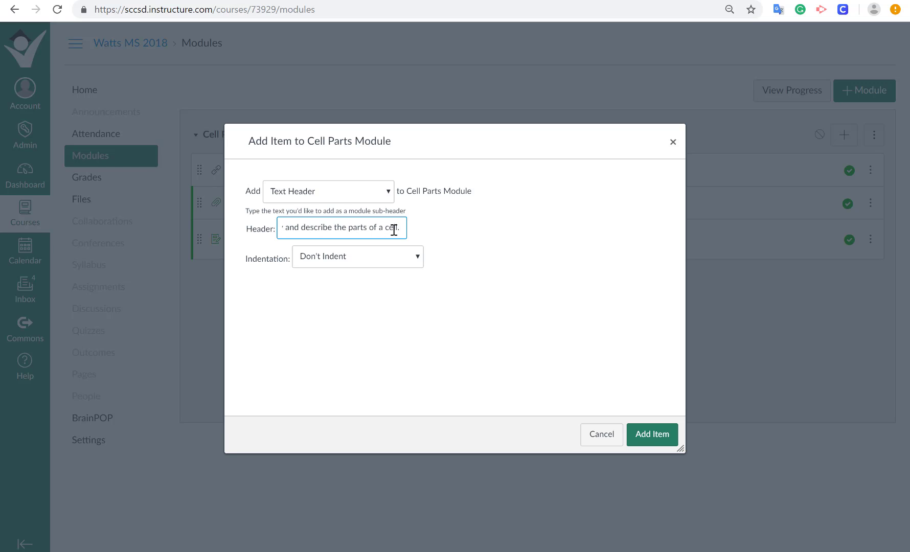
{"action": "left_click", "coordinate": [652, 435]}
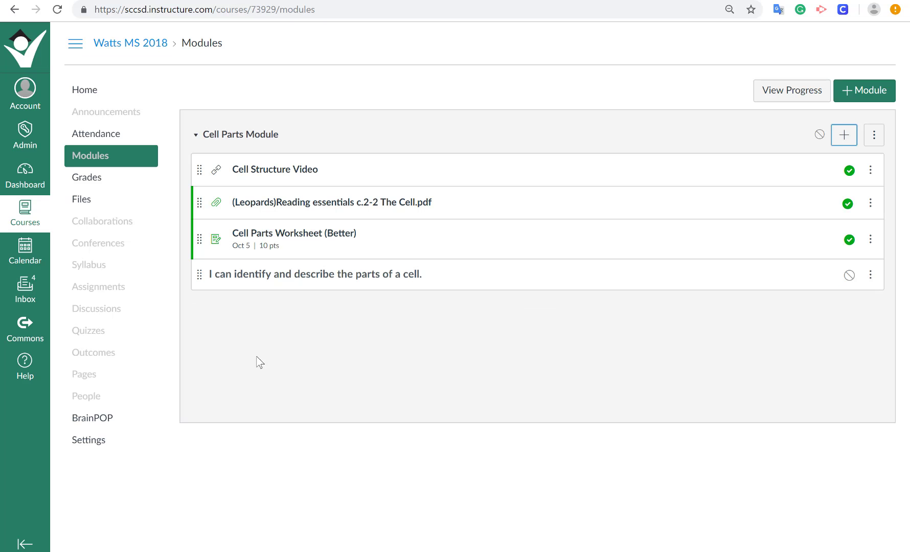
{"action": "left_click_drag", "start_coordinate": [198, 281], "coordinate": [195, 163]}
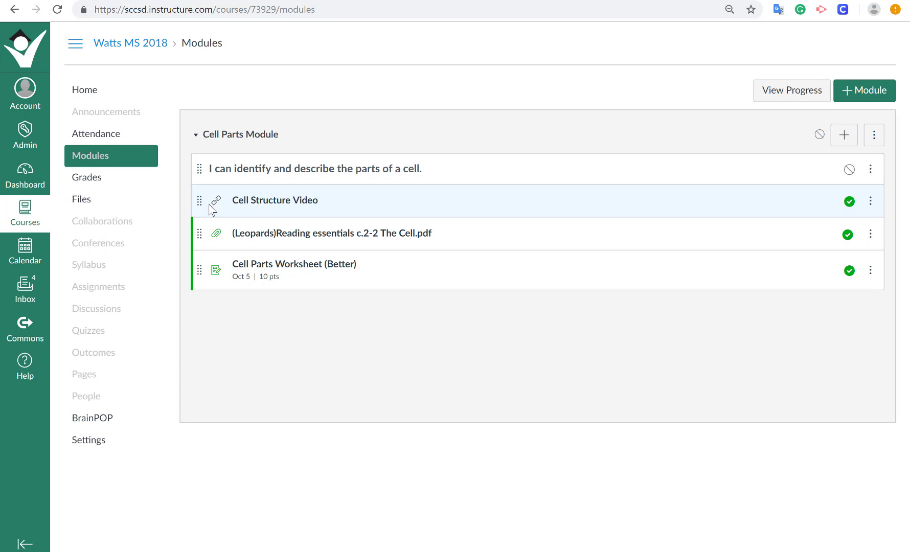
Indent the Cell Structure Video and reading PDF one level and the Cell Parts Worksheet (Better) two levels, and publish the Cell Parts Module.
{"action": "left_click", "coordinate": [870, 201]}
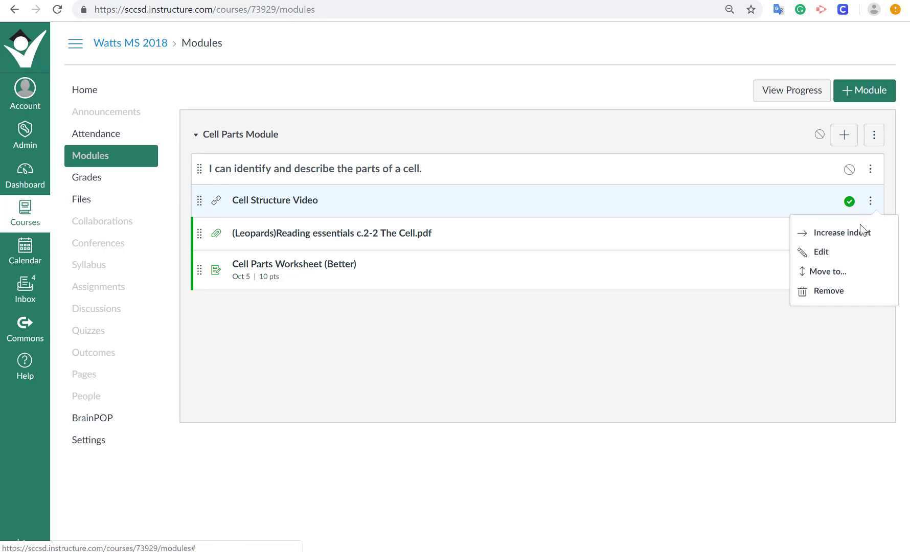
{"action": "left_click", "coordinate": [863, 233]}
{"action": "left_click", "coordinate": [870, 234]}
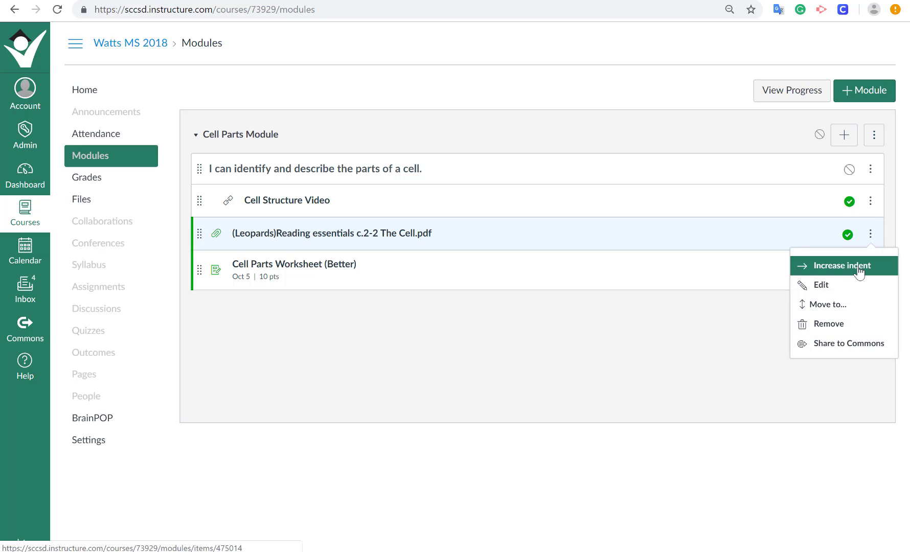
{"action": "left_click", "coordinate": [857, 268]}
{"action": "left_click", "coordinate": [870, 270]}
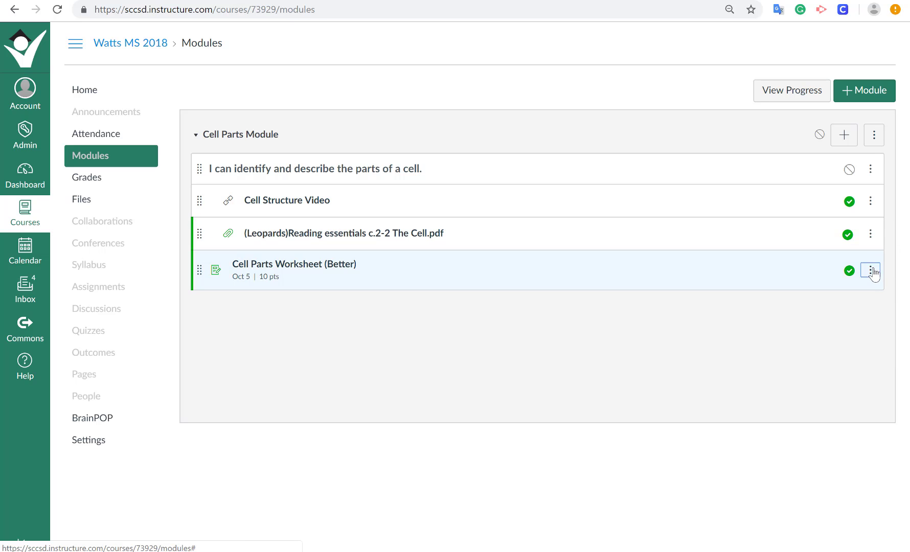
{"action": "left_click", "coordinate": [854, 306]}
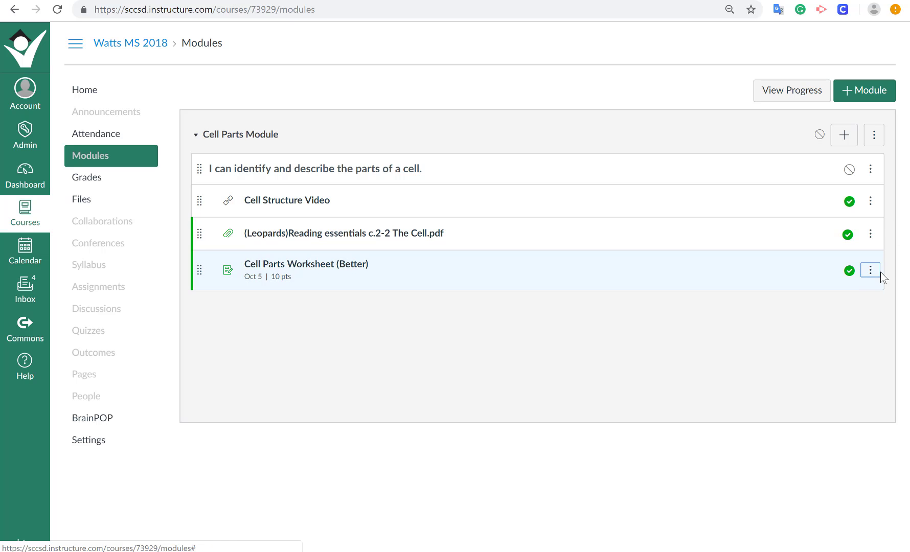
{"action": "left_click", "coordinate": [871, 270]}
{"action": "left_click", "coordinate": [864, 322]}
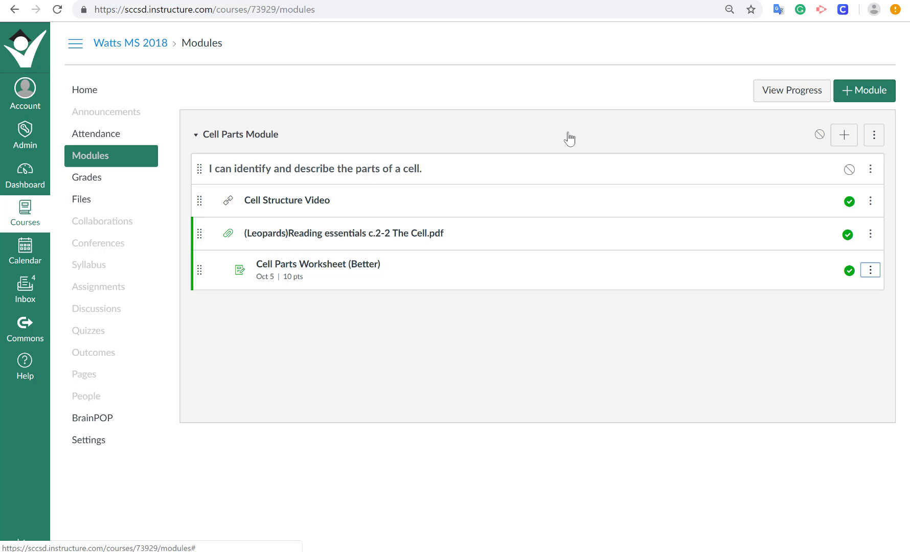
{"action": "left_click", "coordinate": [819, 135]}
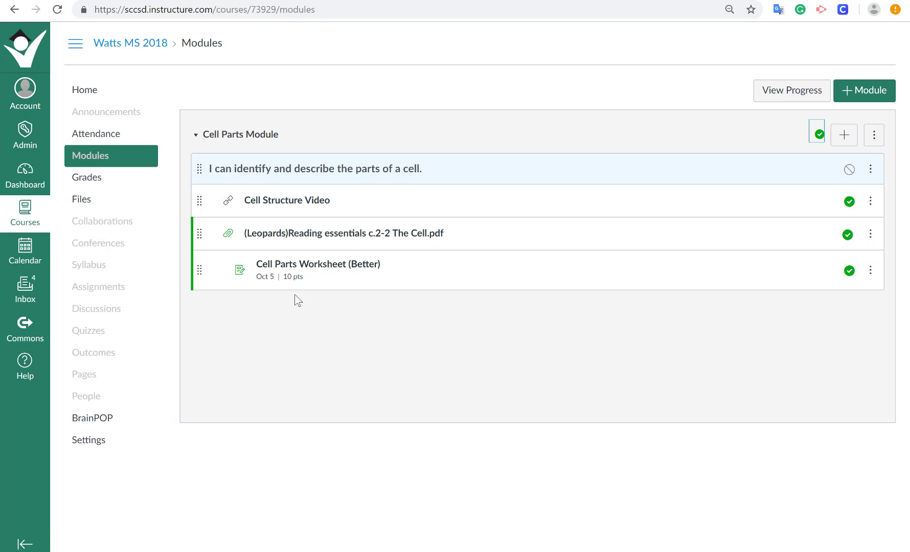
Preview the course in Student View, check the Cell Parts Worksheet (Better) through Learning Modules, and return to the course home page.
{"action": "left_click", "coordinate": [74, 447]}
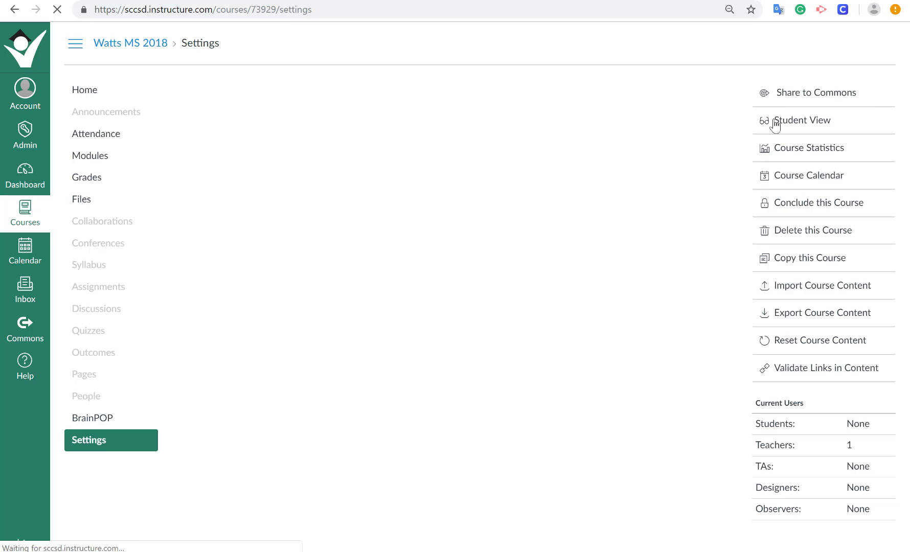
{"action": "left_click", "coordinate": [780, 125]}
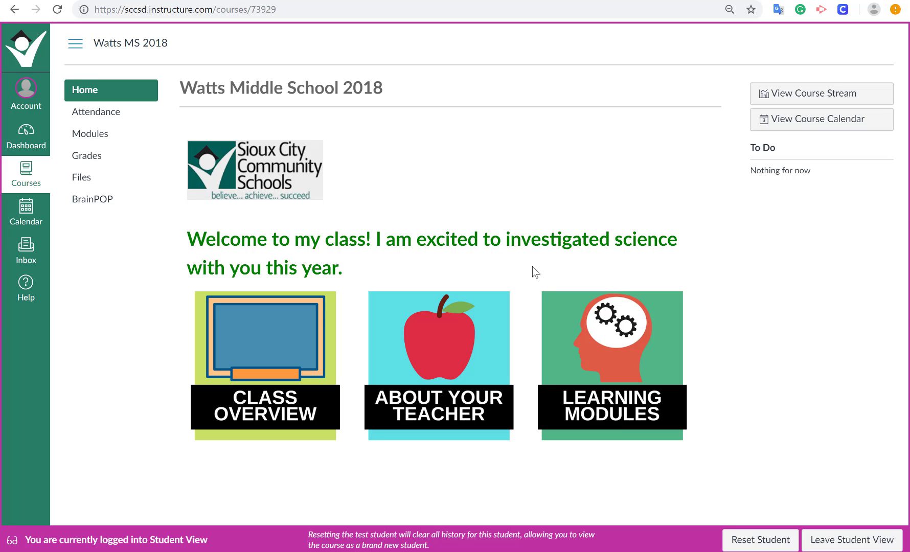
{"action": "left_click", "coordinate": [589, 356]}
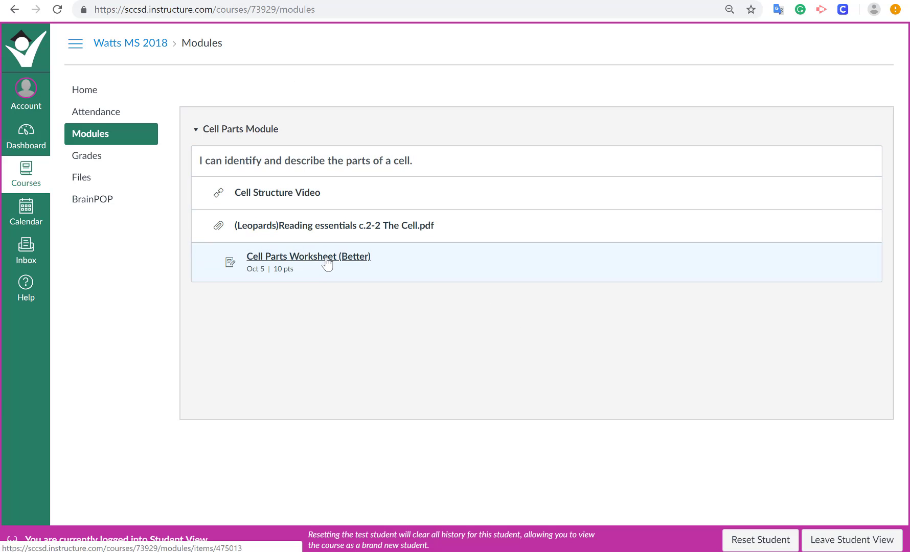
{"action": "left_click", "coordinate": [327, 262]}
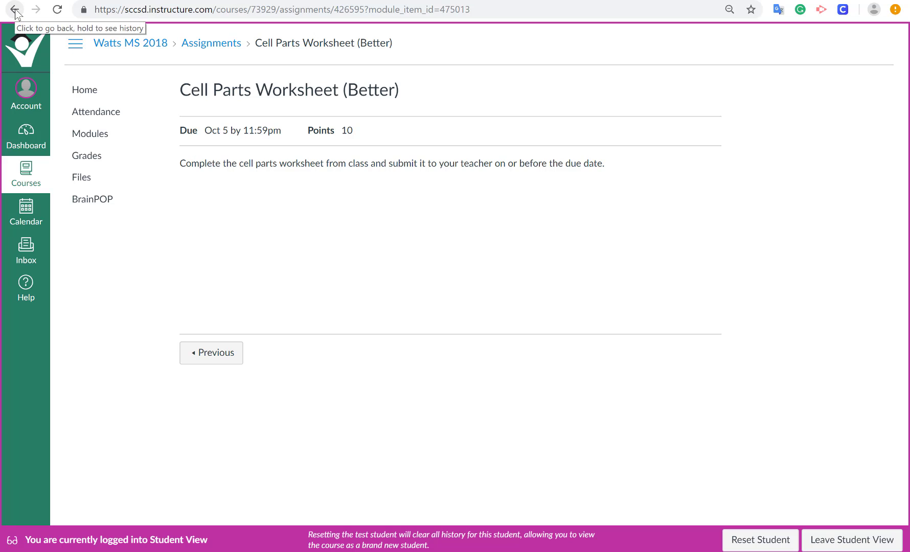
{"action": "left_click", "coordinate": [87, 91]}
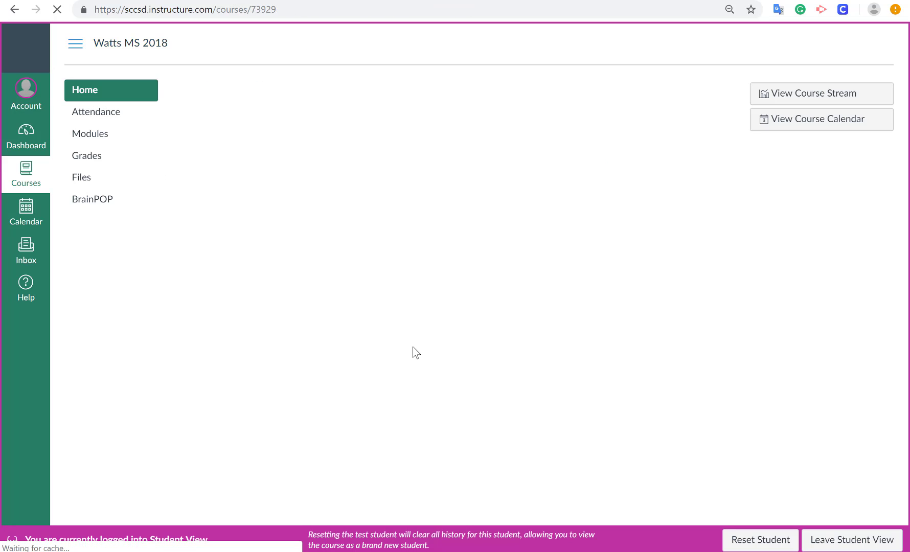